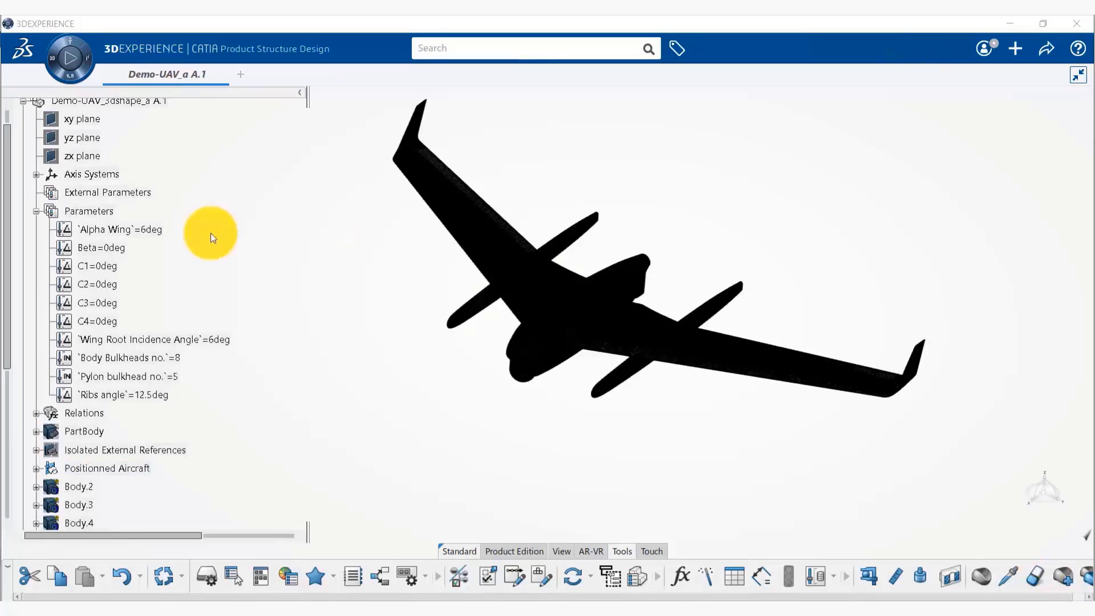
# - Open the Formulas editor for Demo-UAV_a A.1 from the Parameters set
pyautogui.click(96, 213)
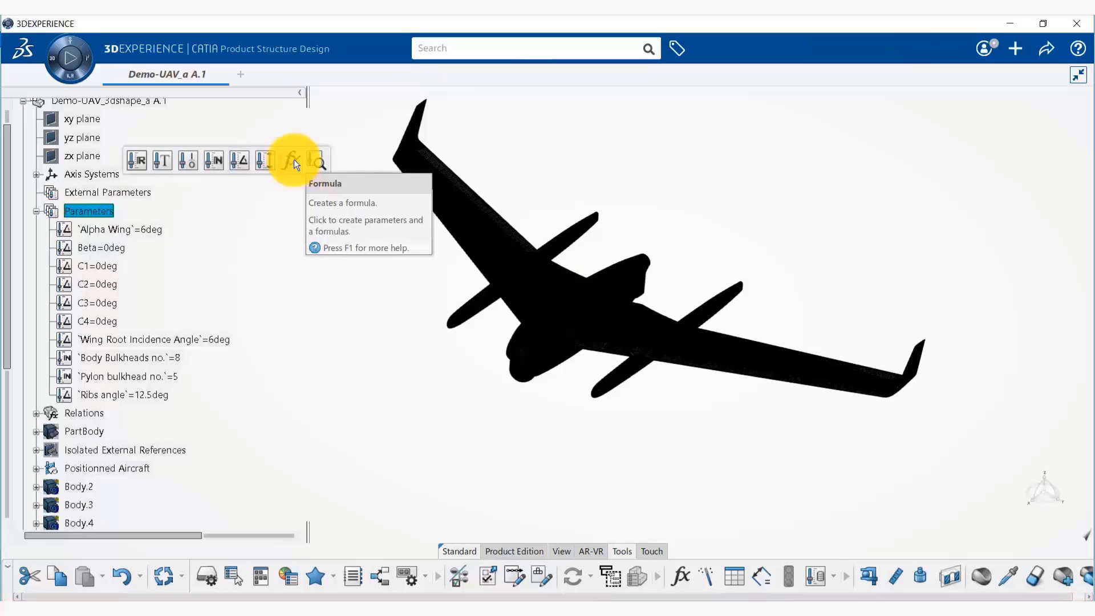
pyautogui.click(478, 491)
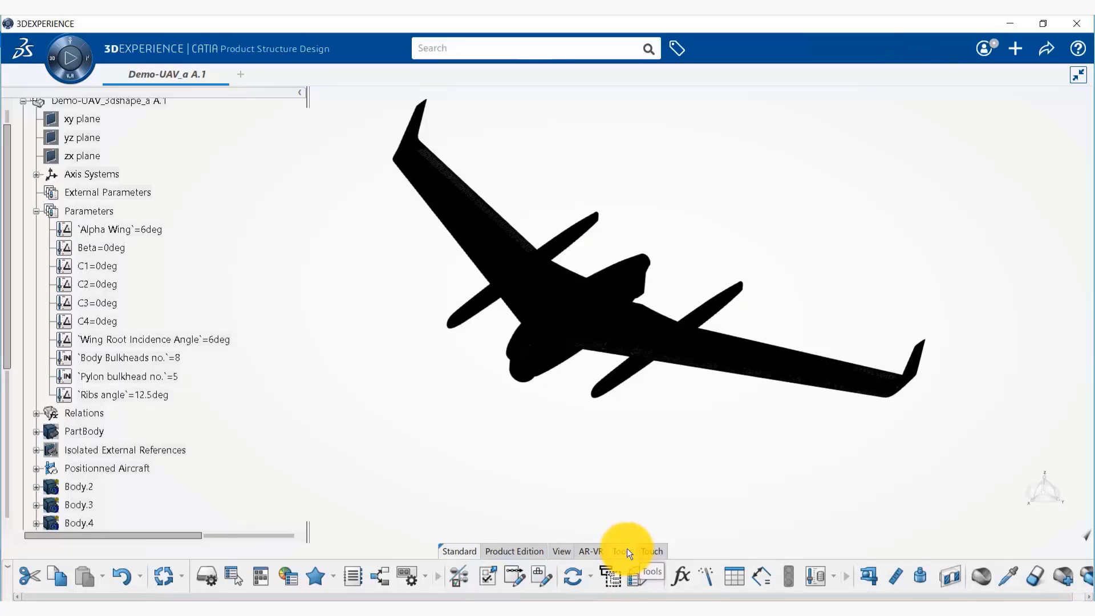
pyautogui.click(682, 577)
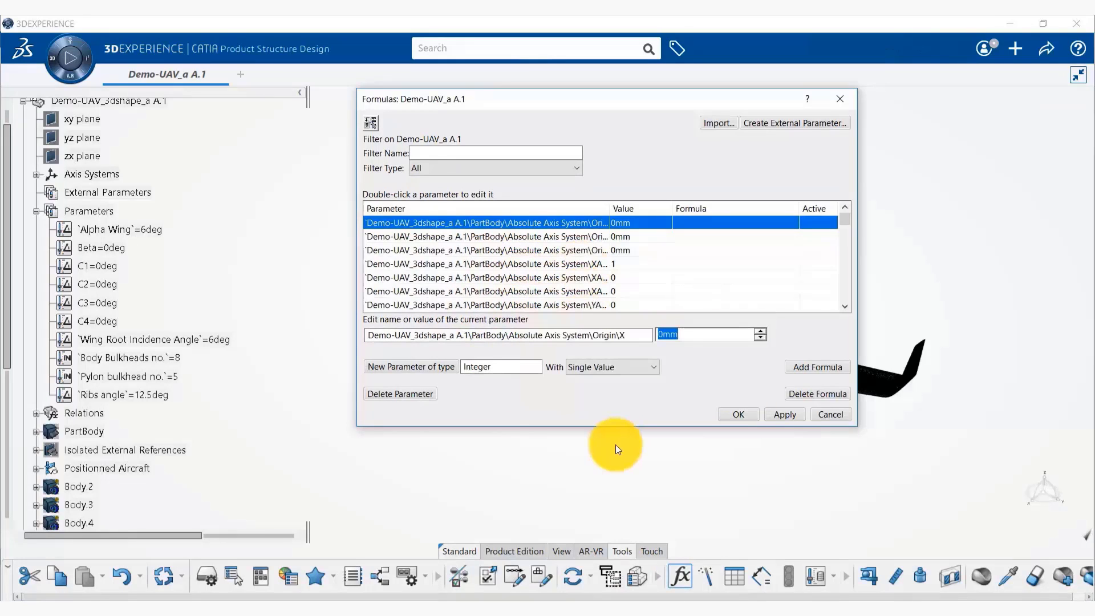
# - Try creating a new Integer parameter and dismiss the product-level refusal message
pyautogui.click(499, 365)
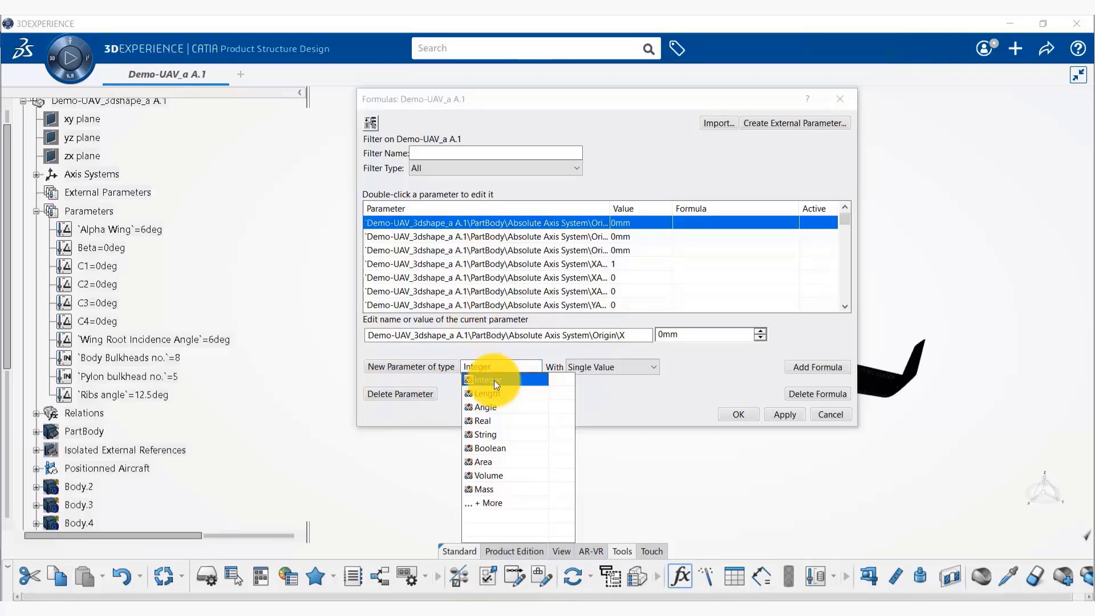
pyautogui.click(494, 379)
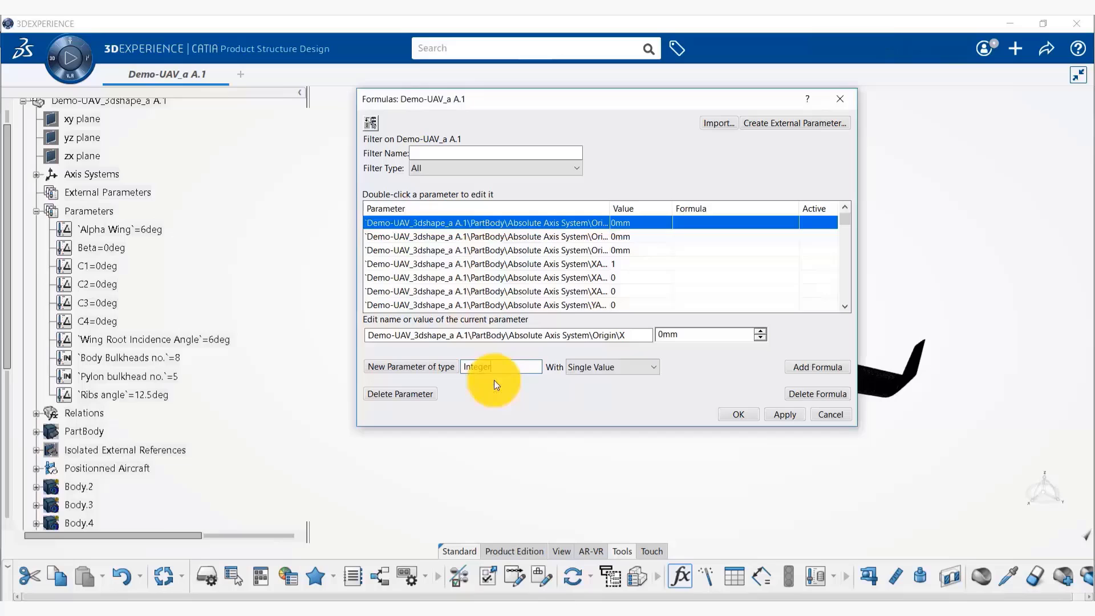
pyautogui.click(412, 367)
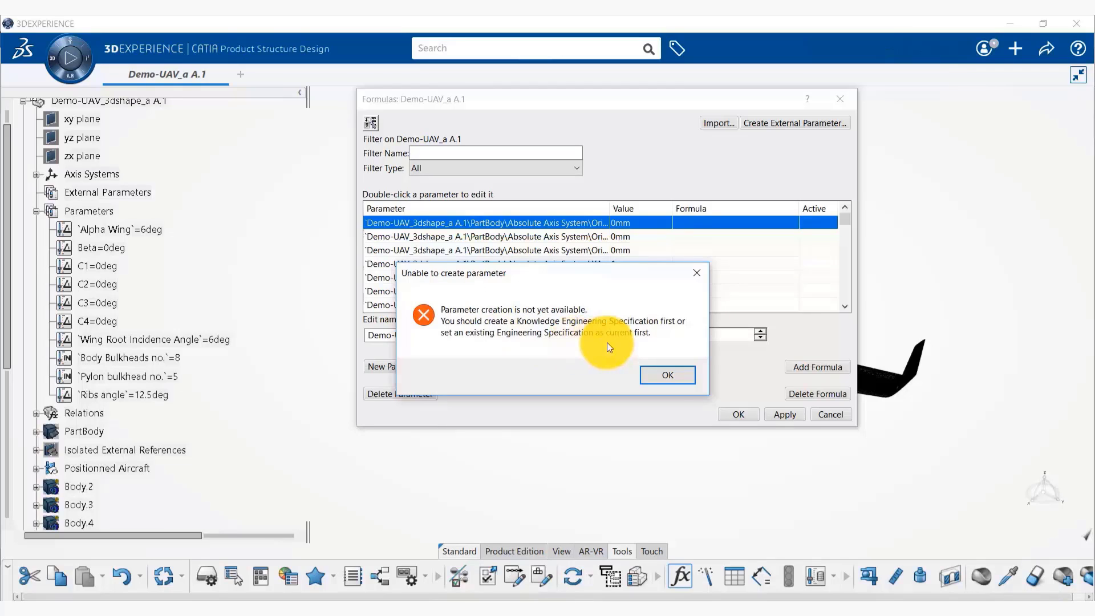
pyautogui.click(680, 380)
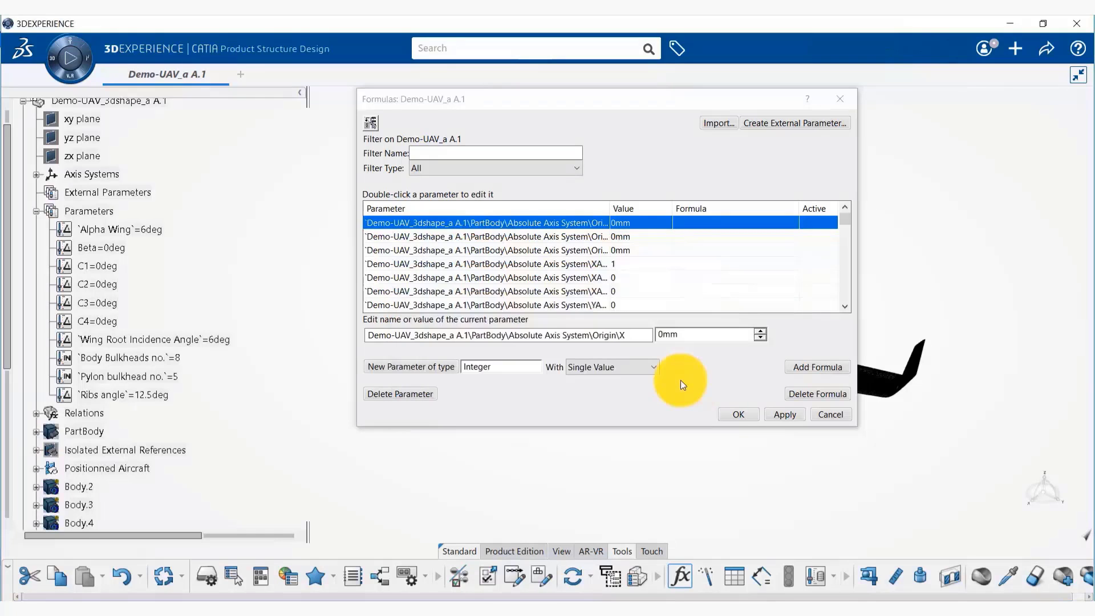
# - Reopen the Formulas editor from the 3D shape's Parameters set and request a new Integer parameter
pyautogui.click(834, 415)
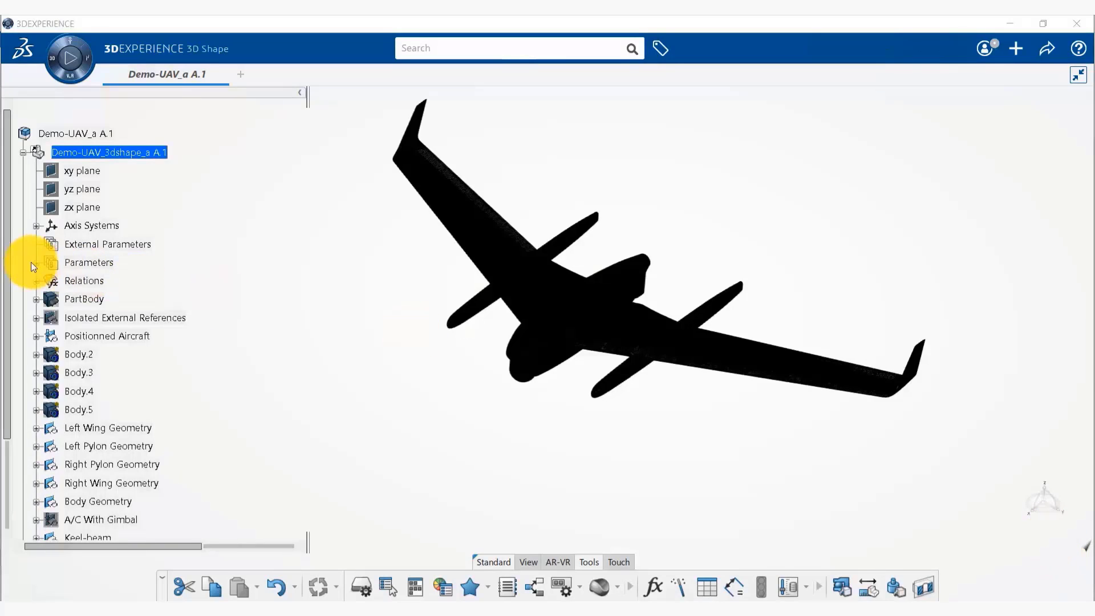
pyautogui.doubleClick(84, 263)
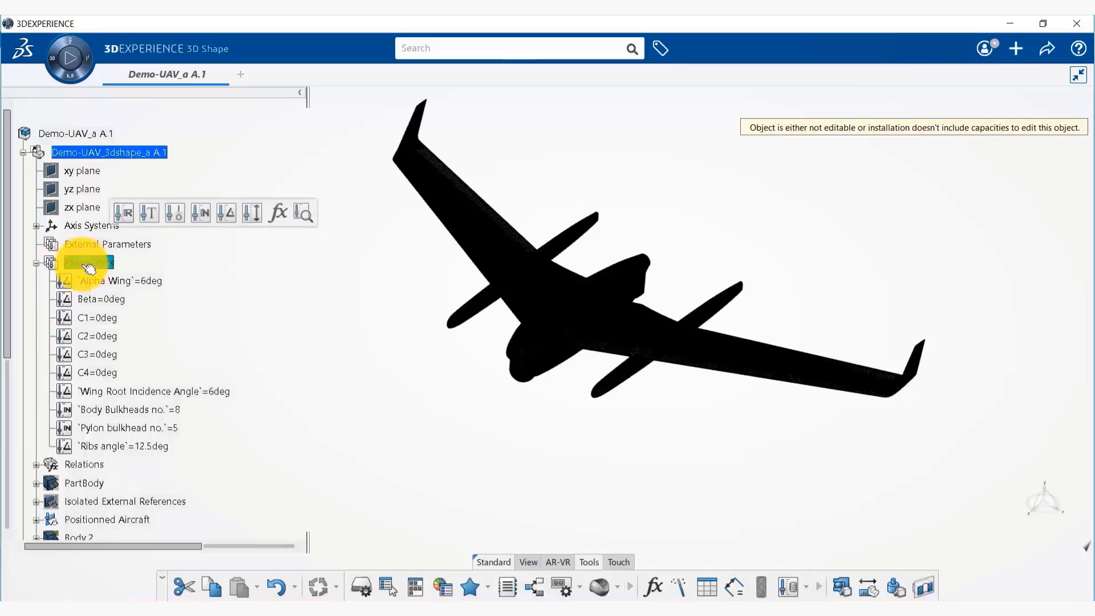
pyautogui.click(659, 593)
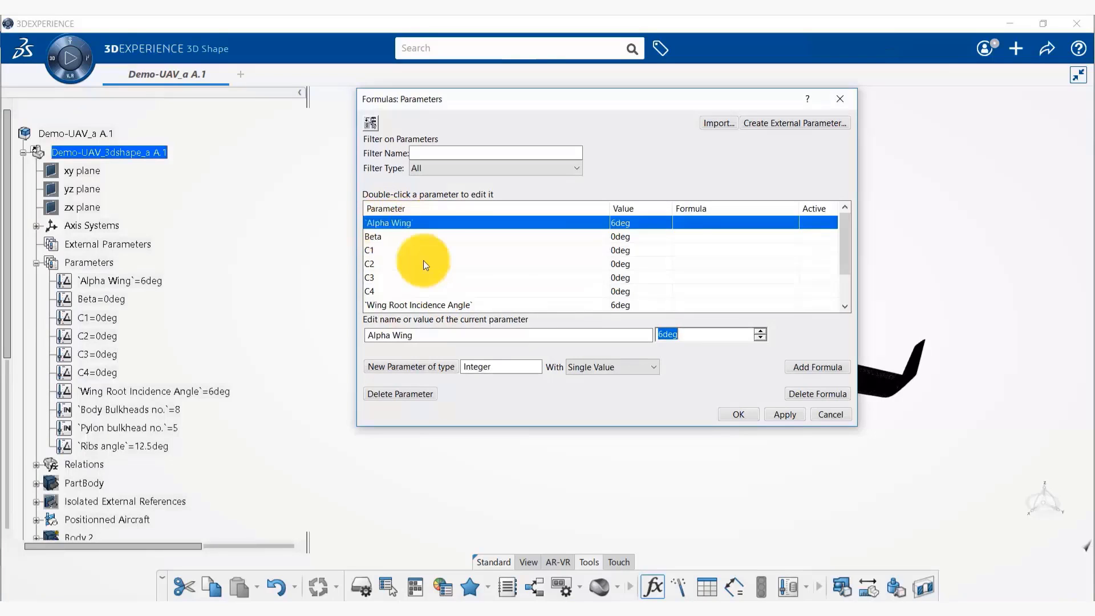
pyautogui.scroll(-2, 427, 259)
pyautogui.scroll(2, 428, 259)
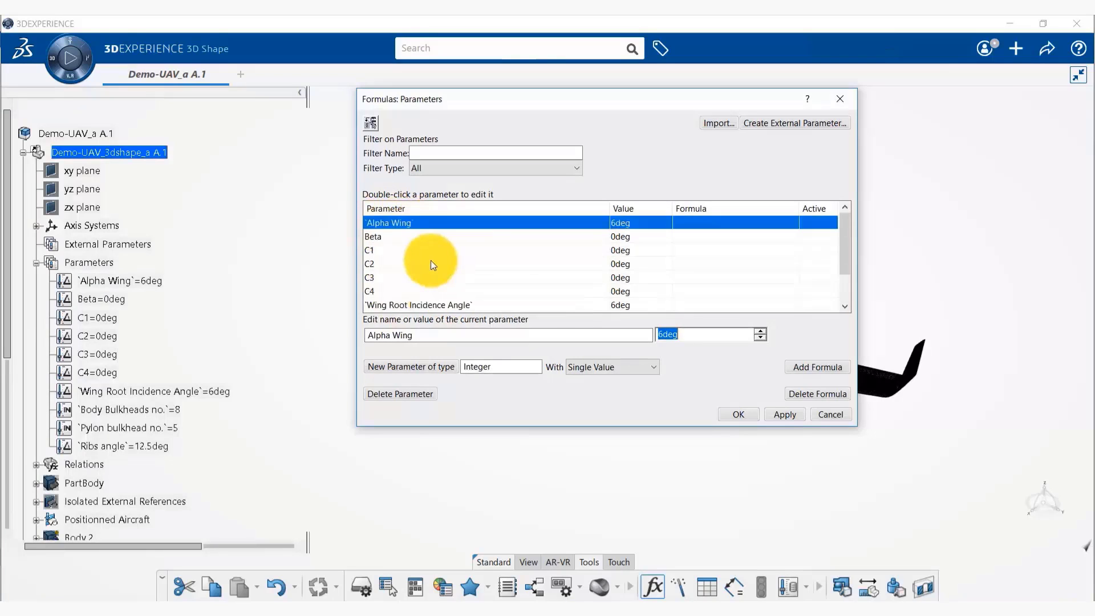
pyautogui.click(420, 369)
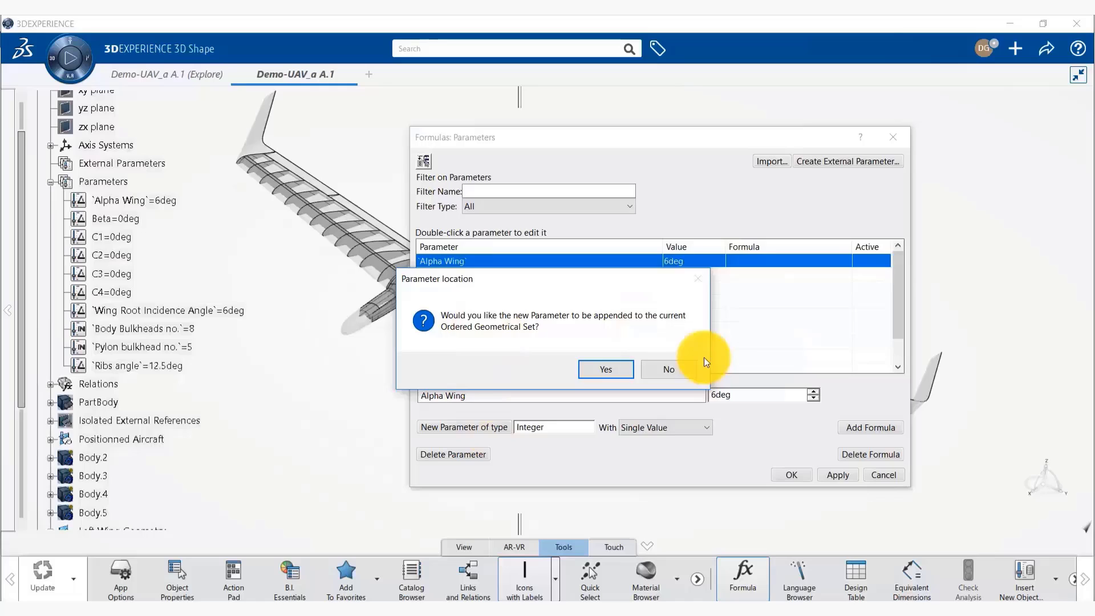
# - Create integer parameter 'Num of Ribs' with value 10, kept outside the Ordered Geometrical Set
pyautogui.click(669, 370)
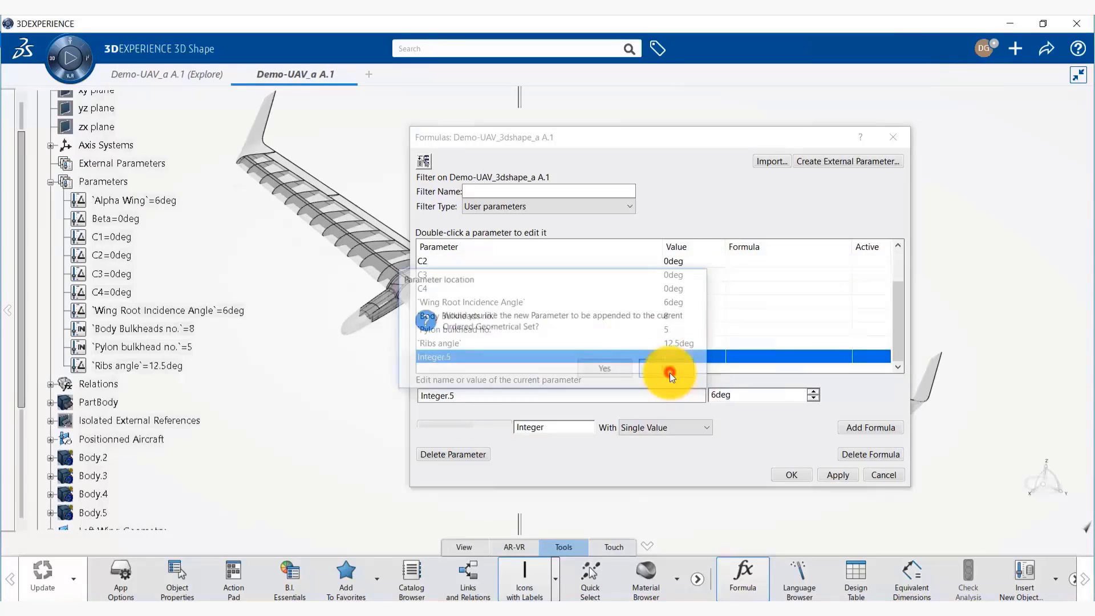
pyautogui.doubleClick(490, 396)
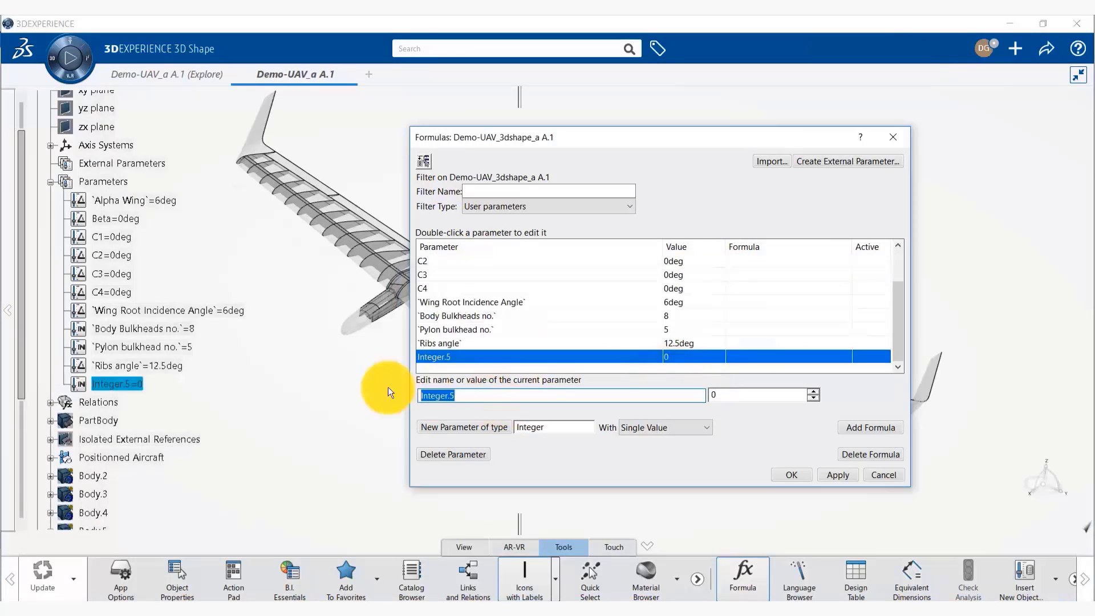
pyautogui.write('Num of Ribs')
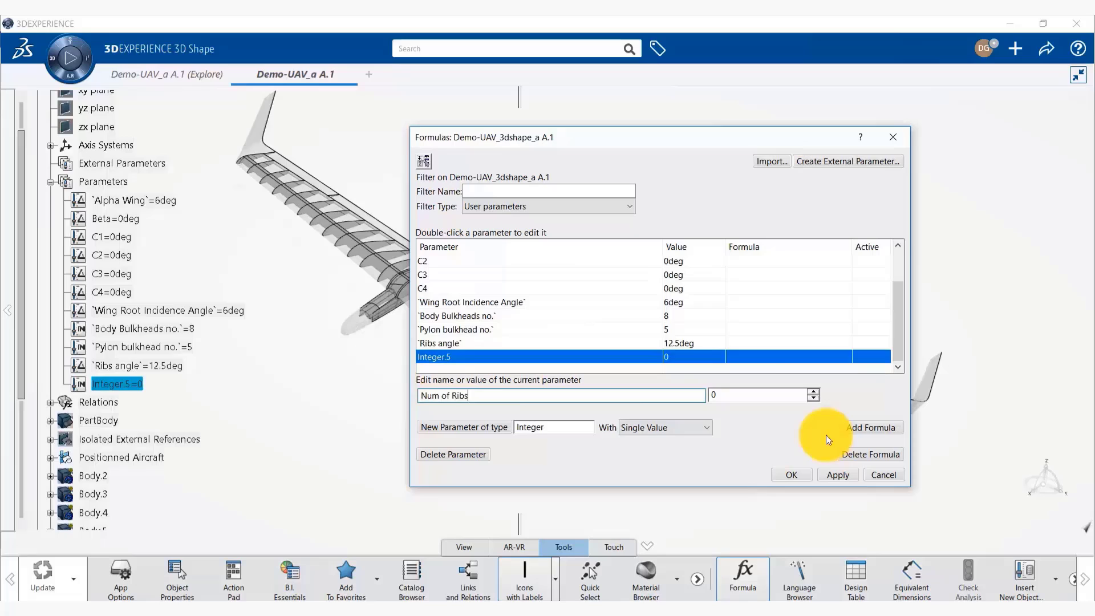
pyautogui.click(737, 395)
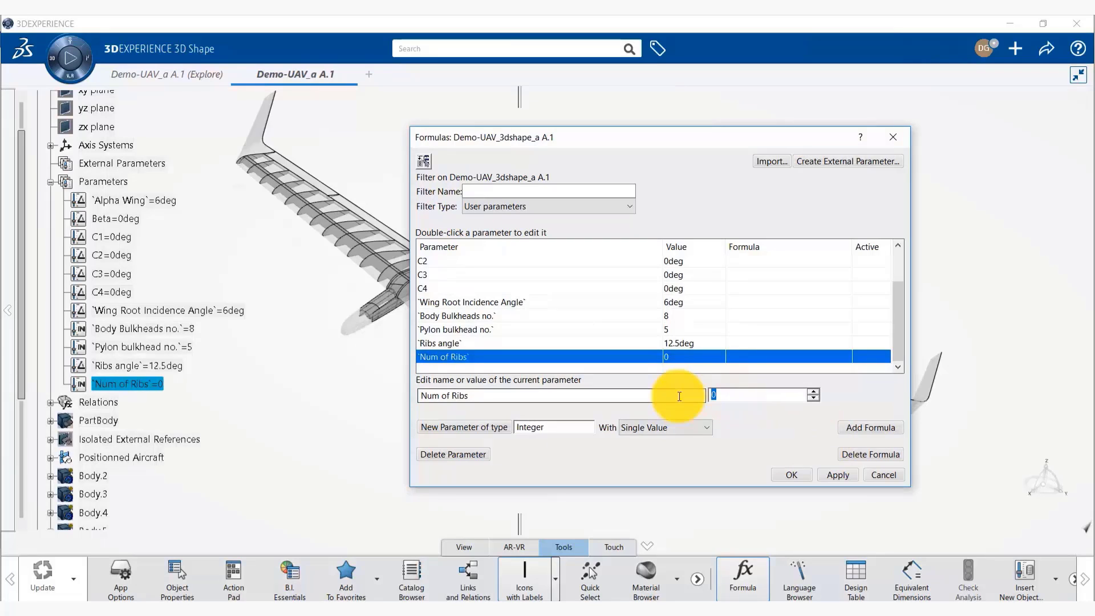
pyautogui.write('10')
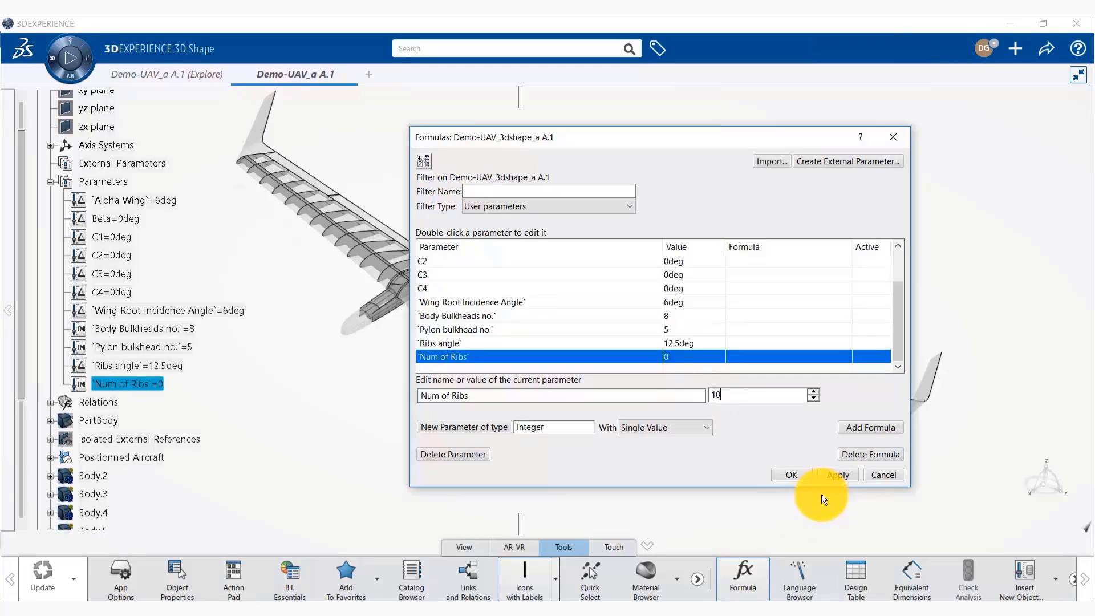
pyautogui.click(795, 479)
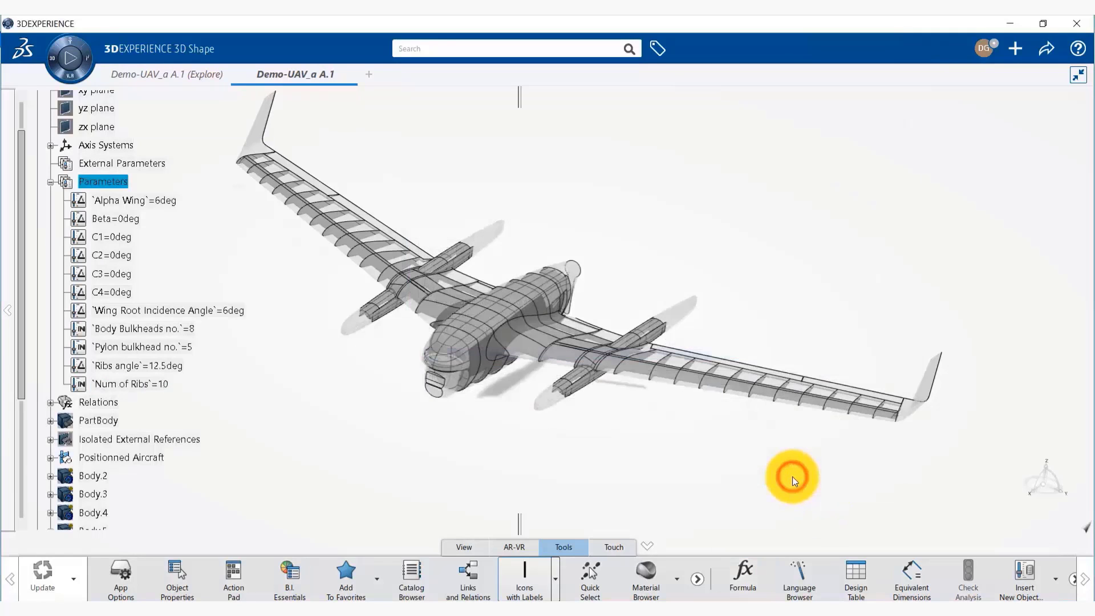
# - Inspect the existing formulas under Relations, then collapse the Relations list
pyautogui.click(145, 383)
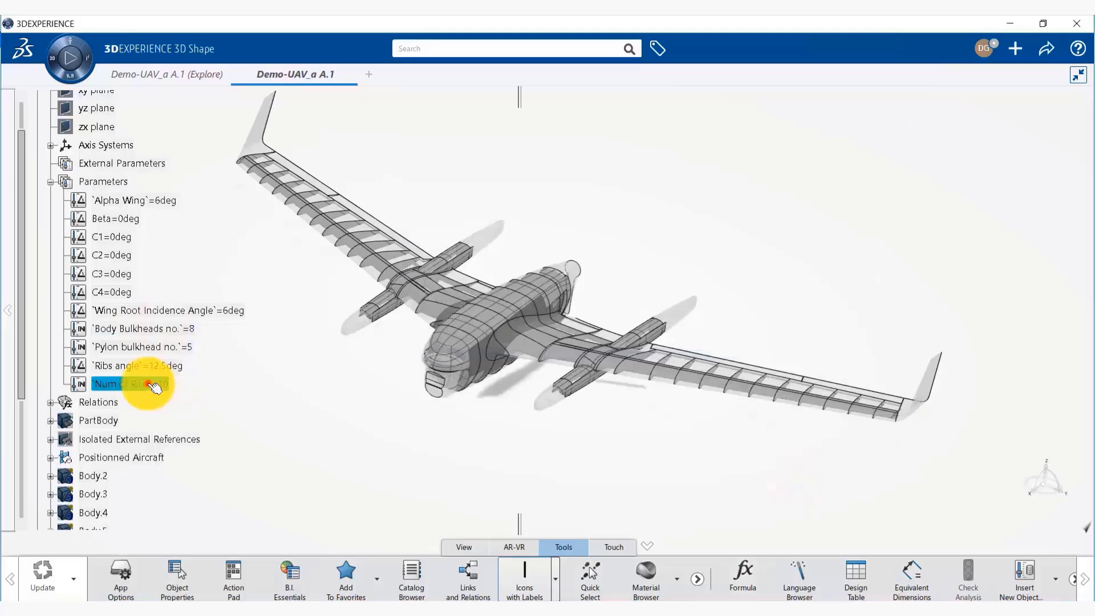
pyautogui.scroll(-3, 146, 382)
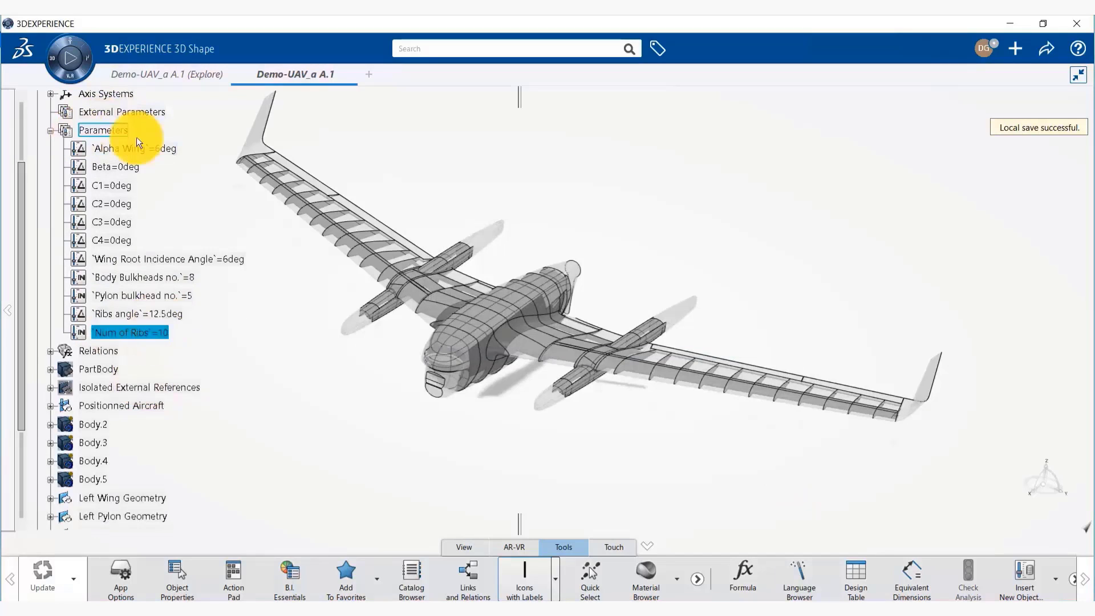
pyautogui.scroll(-3, 138, 259)
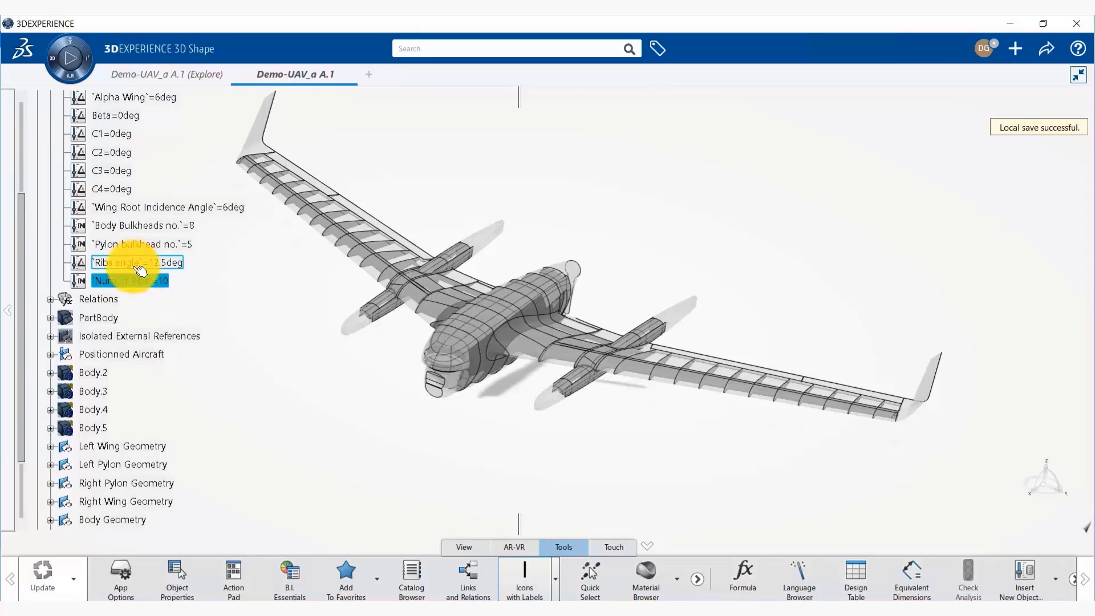
pyautogui.click(49, 298)
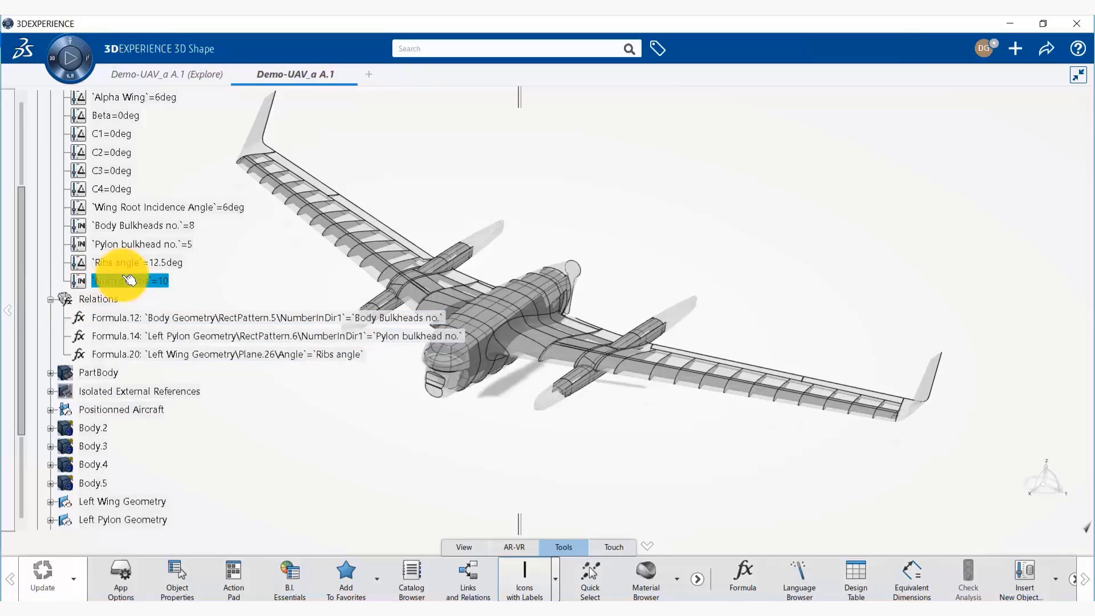
pyautogui.click(50, 300)
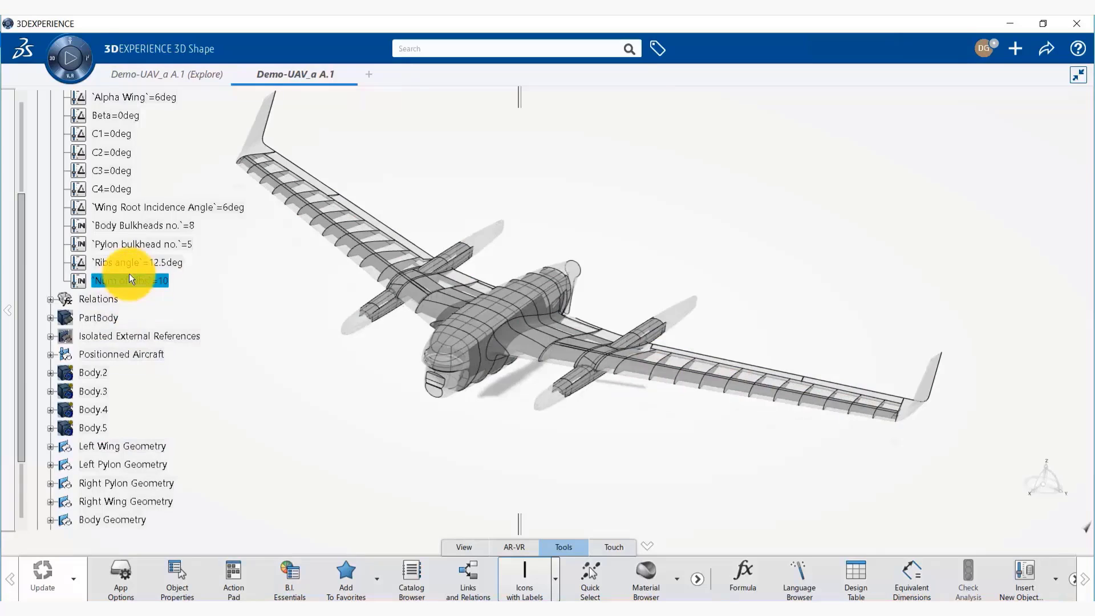
# - Expand Left Wing Geometry down to the RectPattern.4 feature
pyautogui.scroll(-1, 135, 285)
pyautogui.scroll(-3, 135, 286)
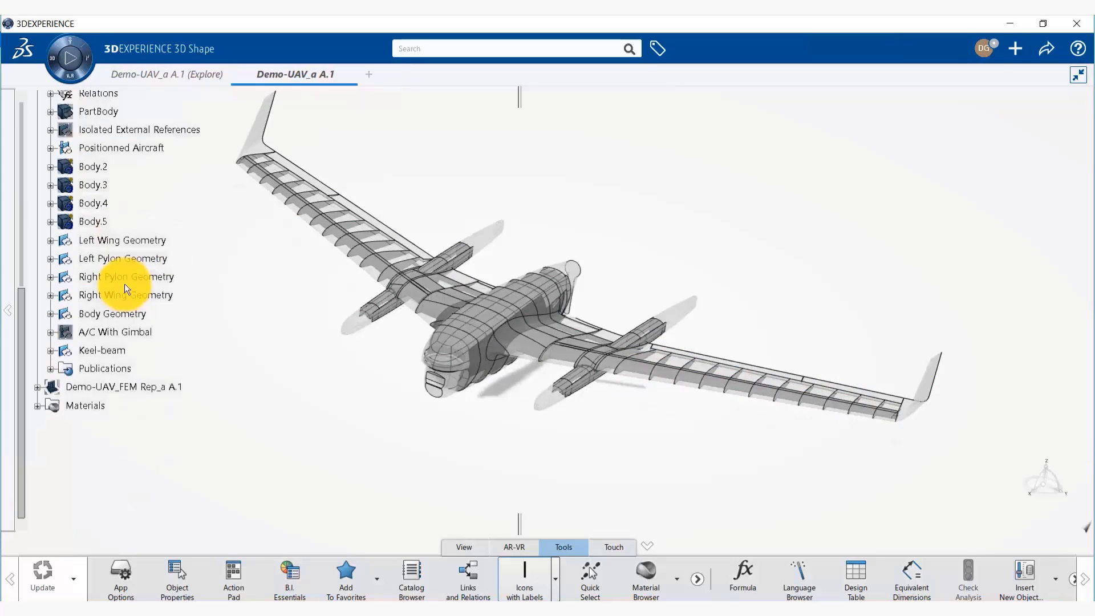
pyautogui.click(50, 241)
pyautogui.scroll(-3, 112, 394)
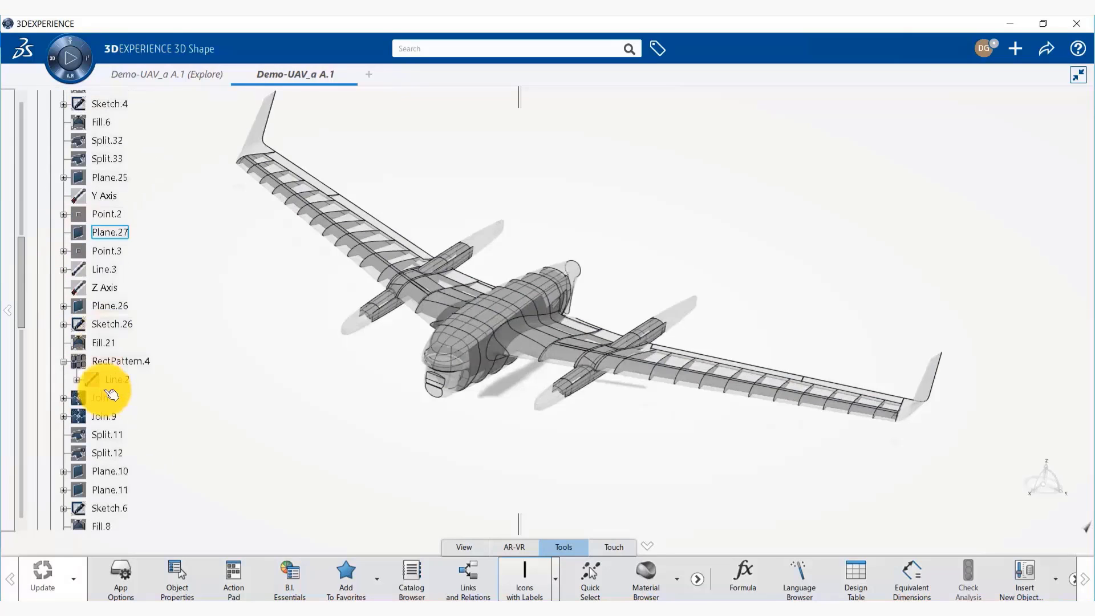
# - Open RectPattern.4's definition and start a formula on its Instance(s) value
pyautogui.click(138, 364)
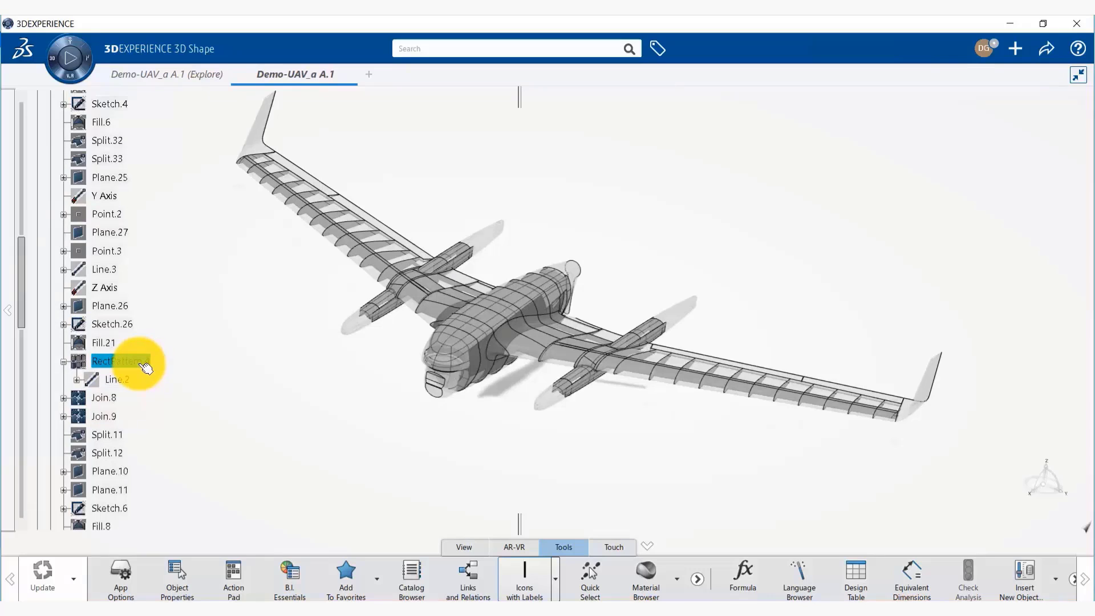
pyautogui.doubleClick(145, 366)
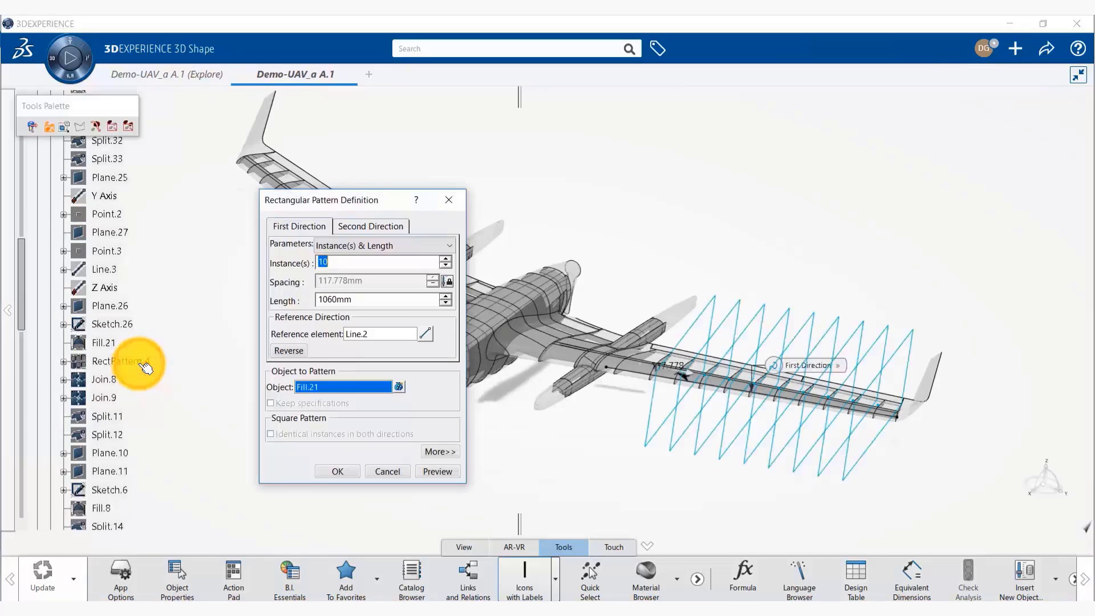
pyautogui.doubleClick(333, 262)
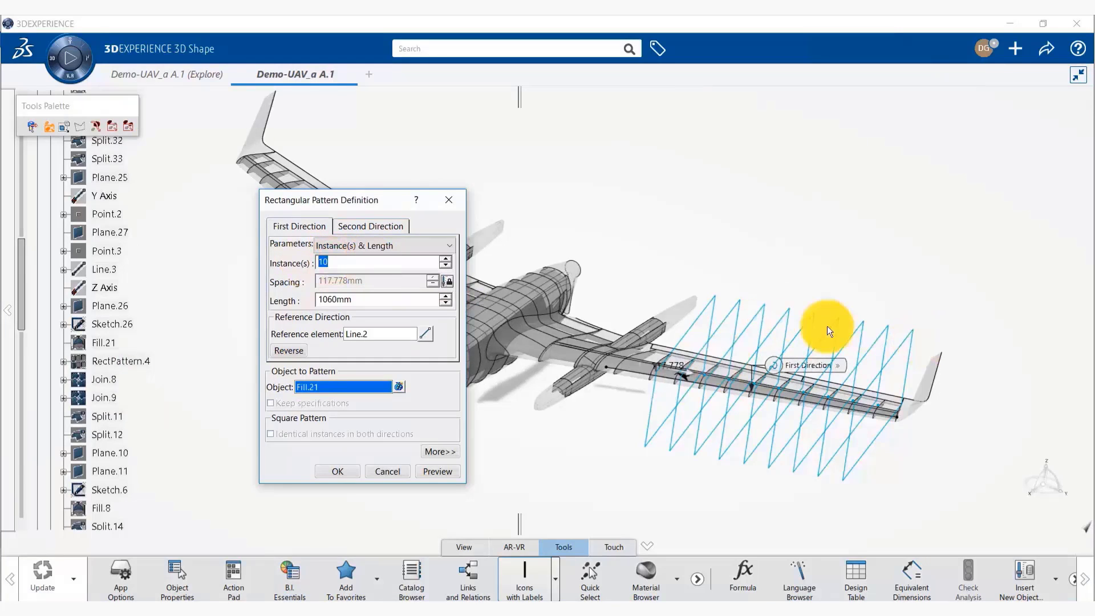
pyautogui.rightClick(389, 263)
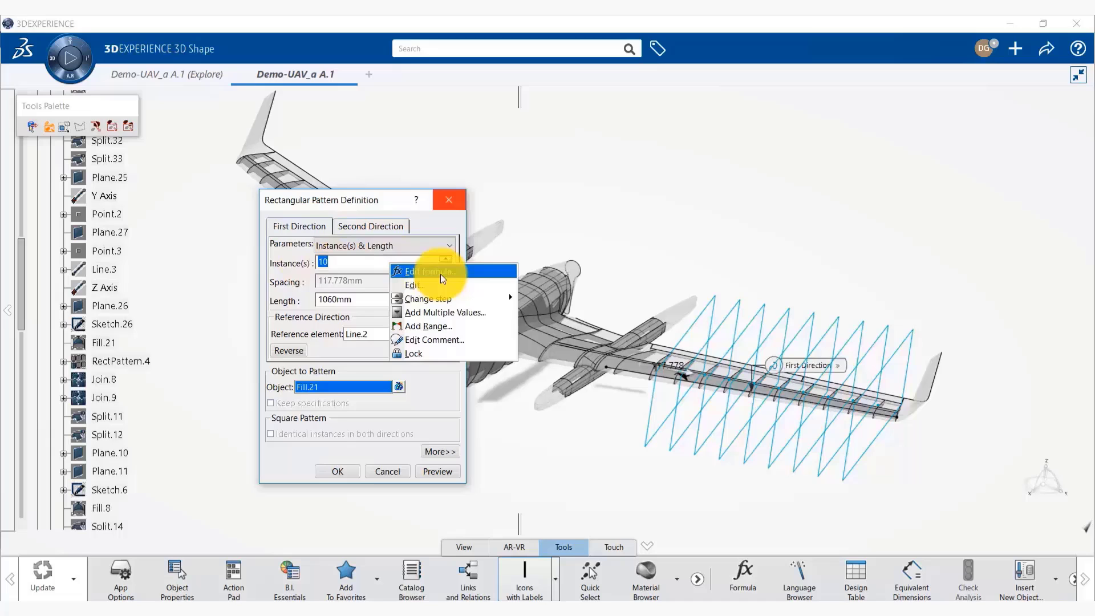
pyautogui.click(431, 274)
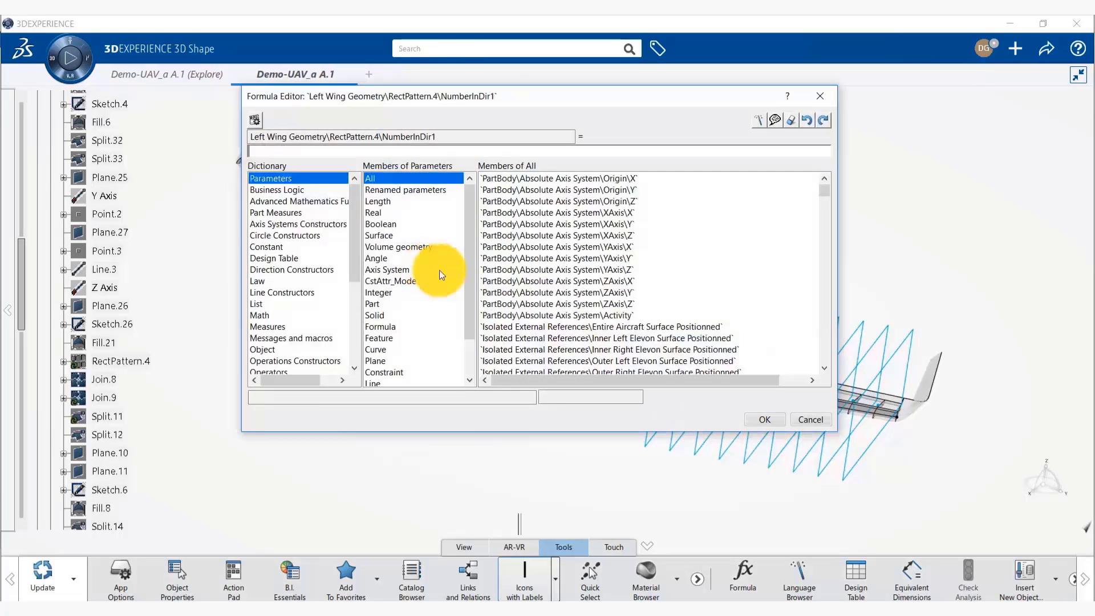
# - Set the instance count formula to the renamed parameter Num of Ribs and confirm the pattern
pyautogui.click(406, 190)
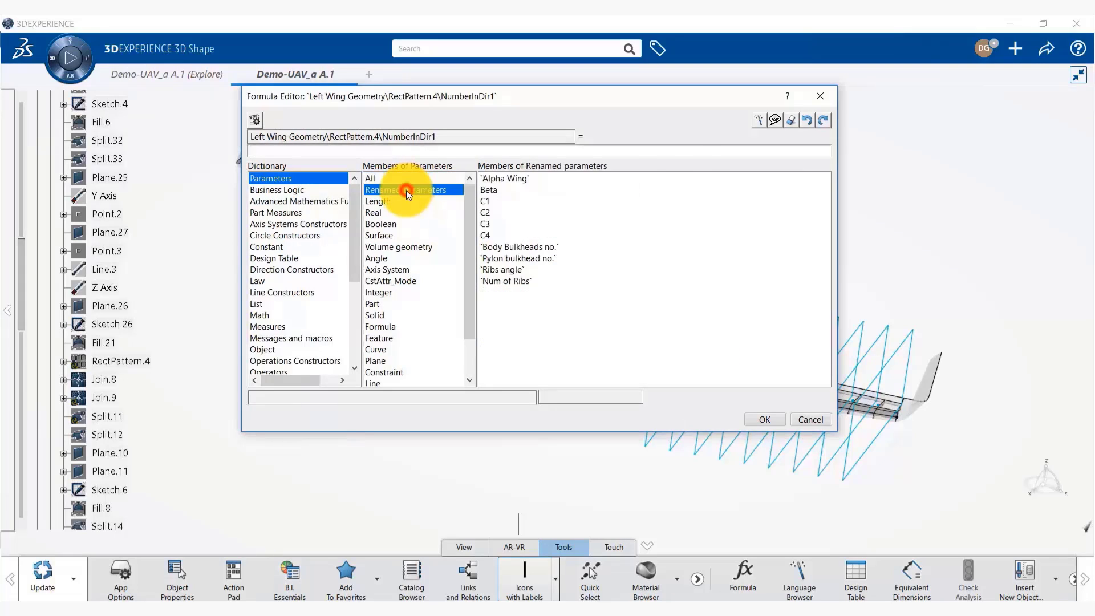
pyautogui.doubleClick(515, 280)
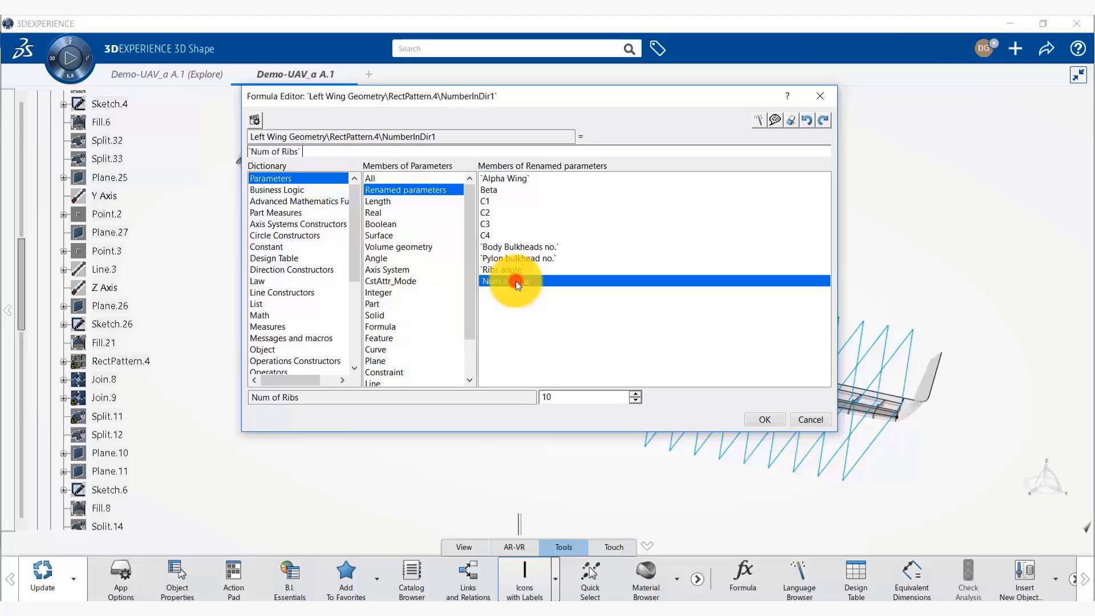
pyautogui.click(567, 398)
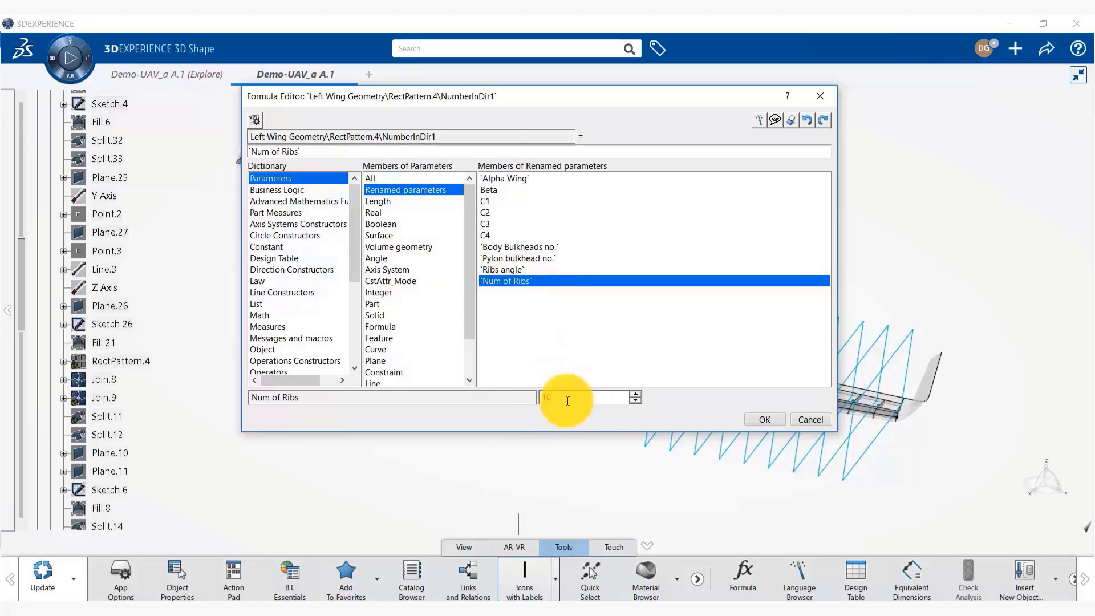
pyautogui.click(767, 420)
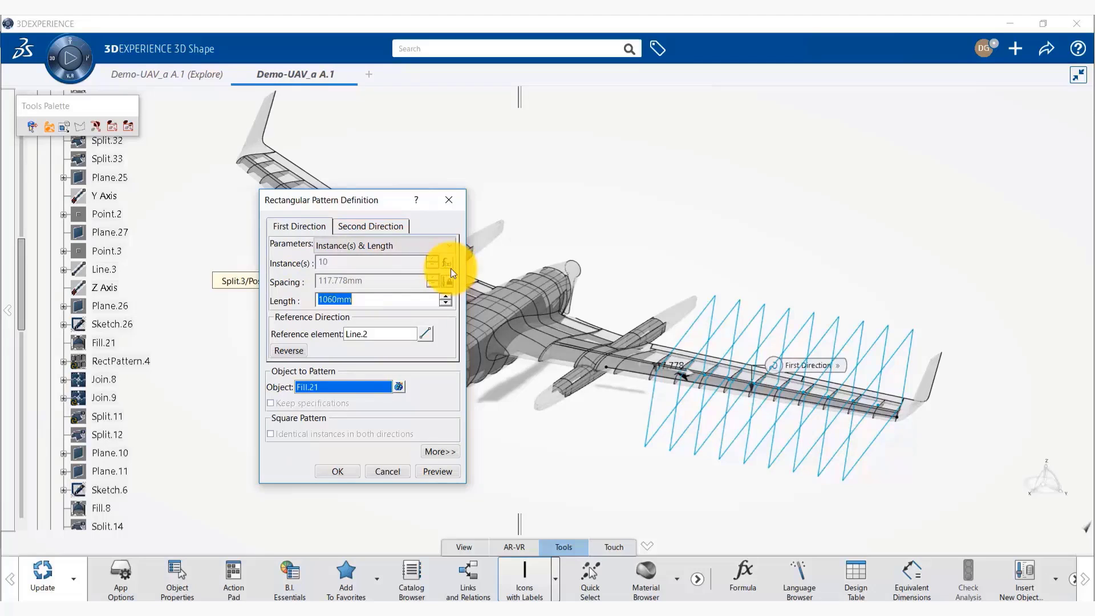
pyautogui.click(340, 471)
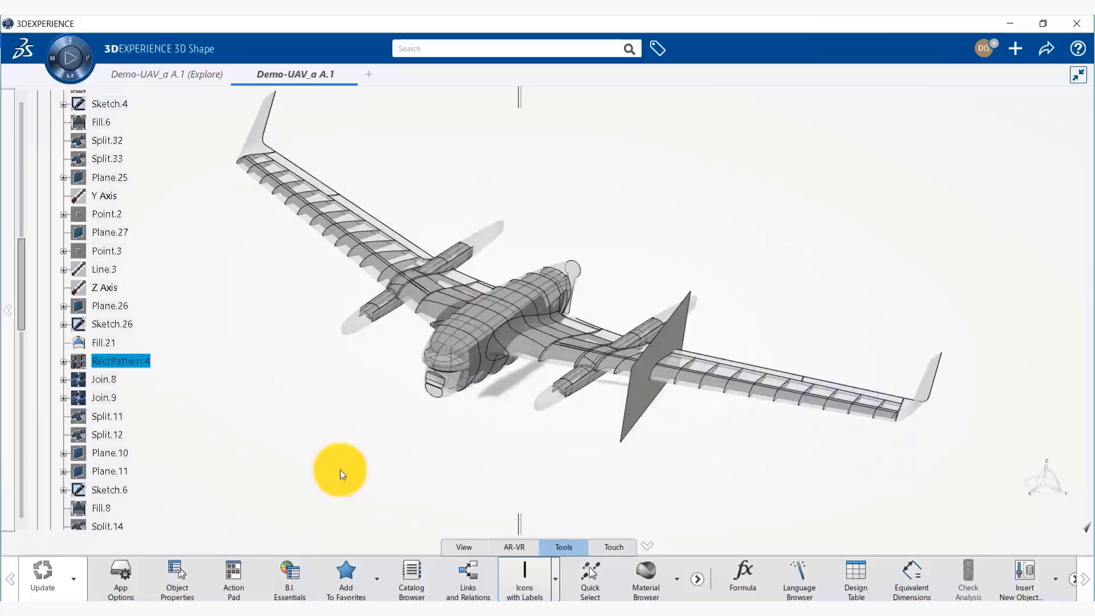
# - Hide the Fill.21 plane from the 3D view
pyautogui.rightClick(108, 341)
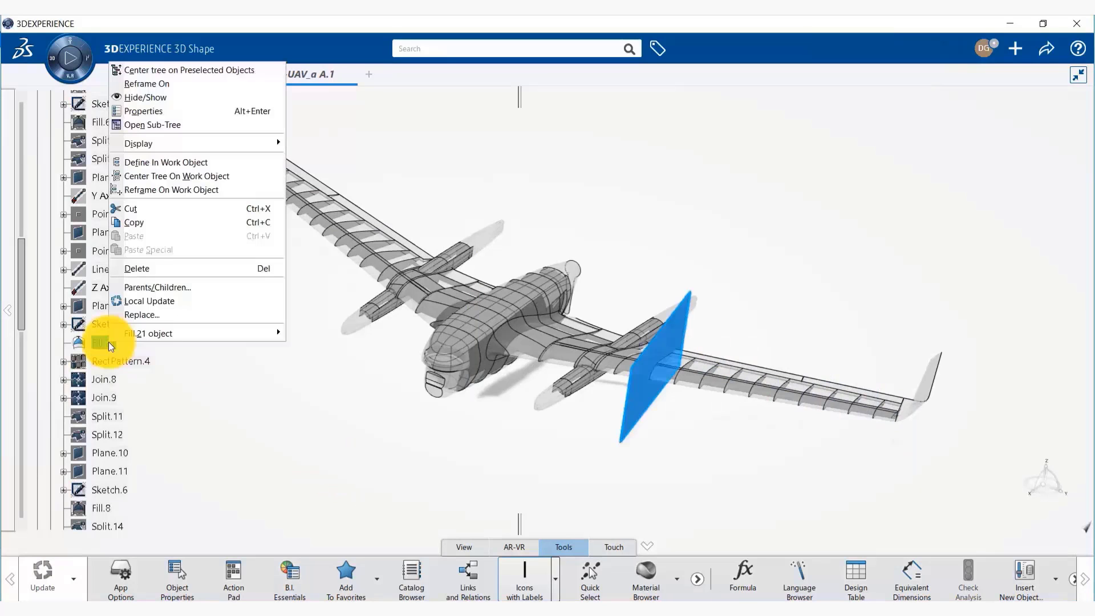
pyautogui.click(150, 97)
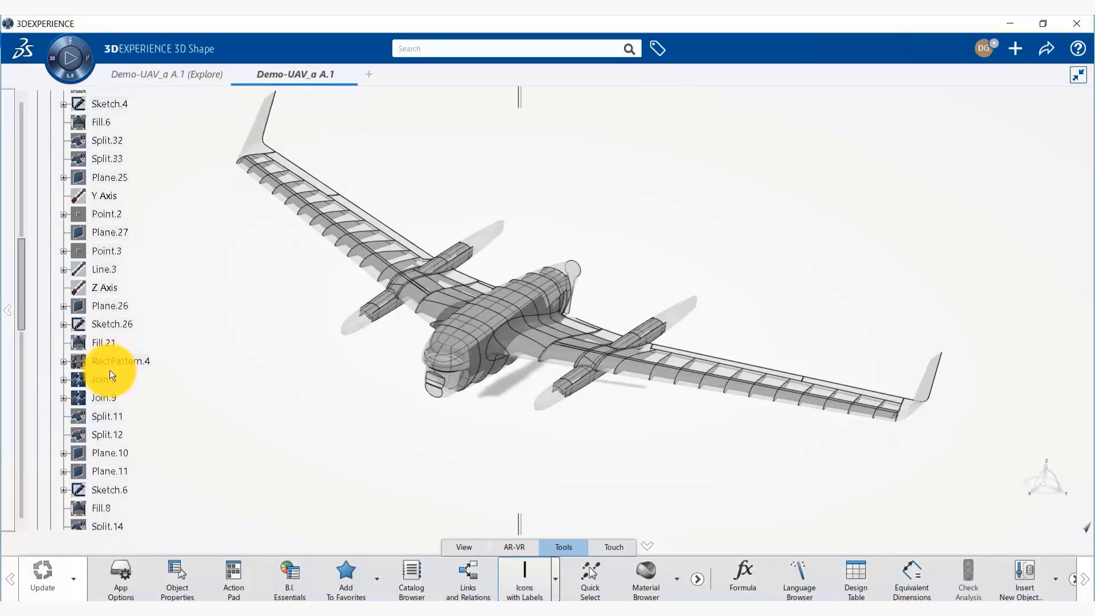
pyautogui.scroll(3, 104, 371)
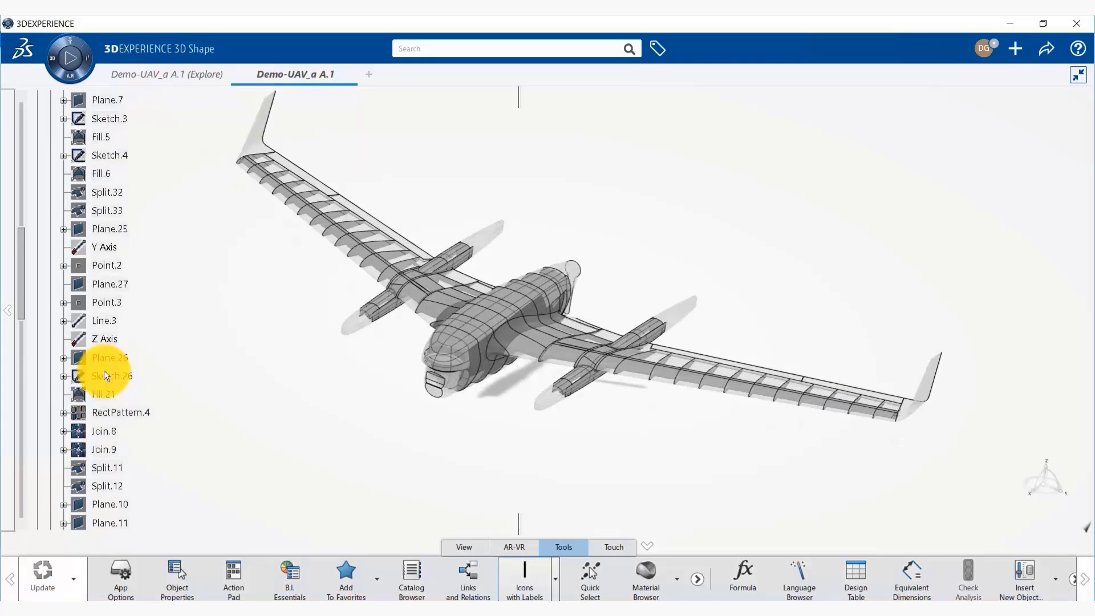
pyautogui.scroll(10, 102, 381)
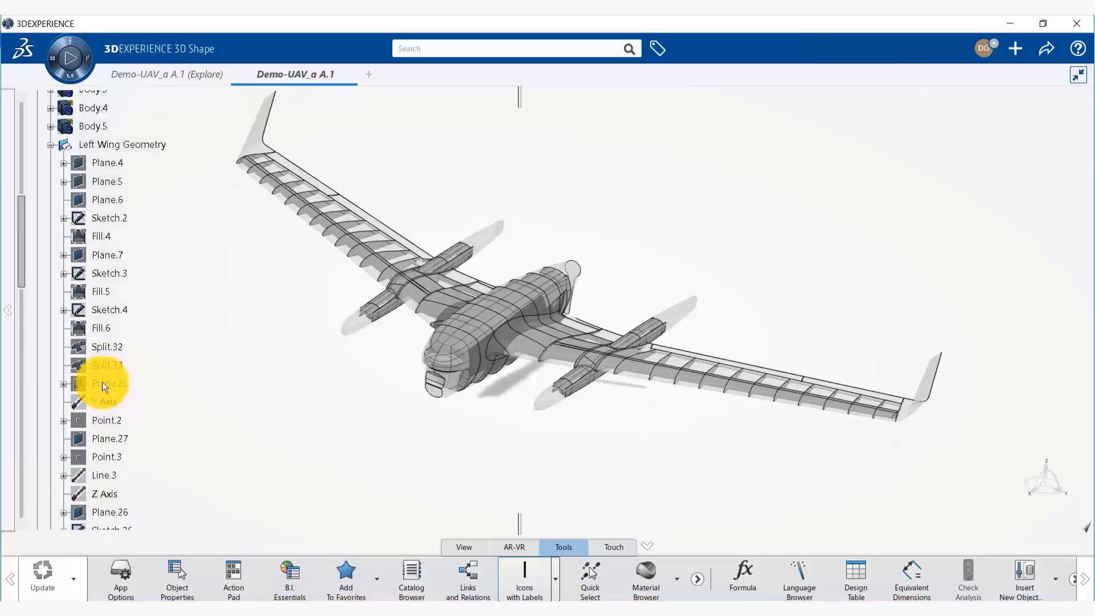
# - Collapse Left Wing Geometry and expand Relations to check Formula.23 links NumberInDir1 to Num of Ribs
pyautogui.click(50, 196)
pyautogui.scroll(6, 73, 265)
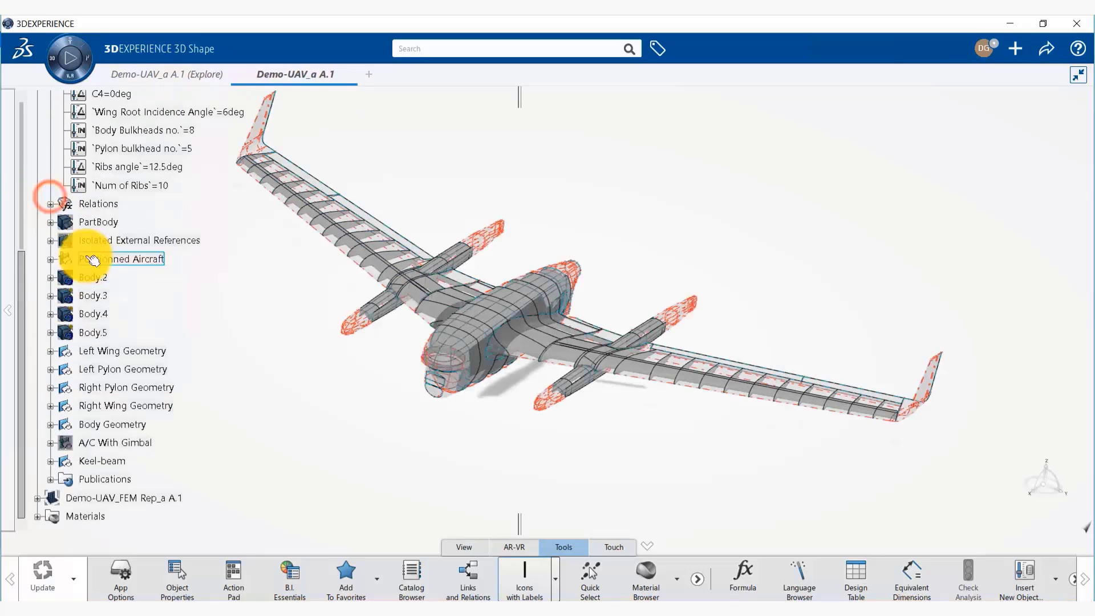
pyautogui.scroll(-2, 90, 269)
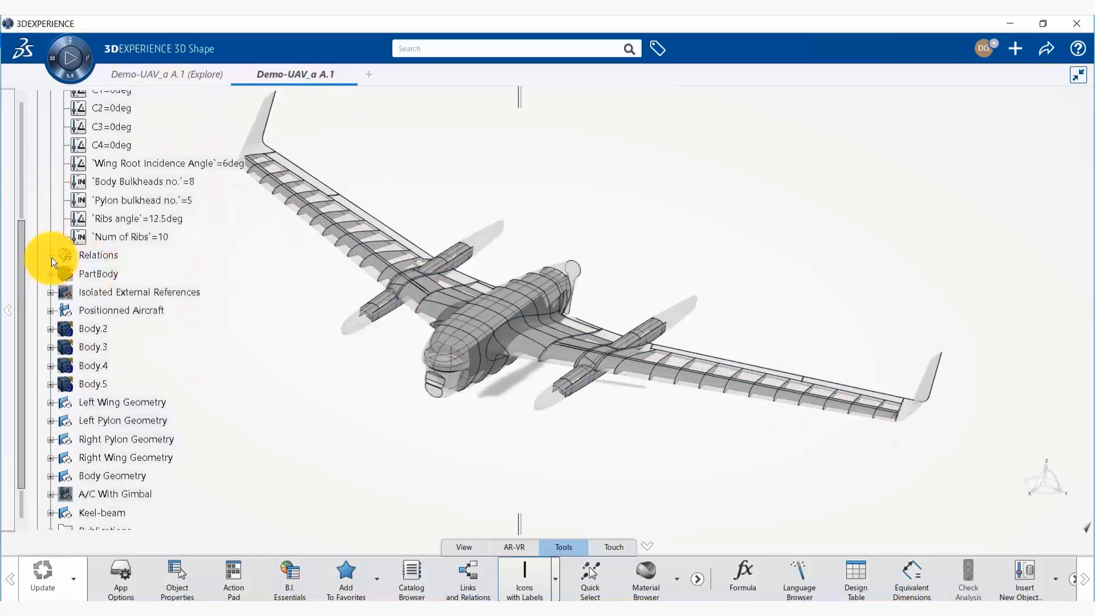
pyautogui.click(50, 255)
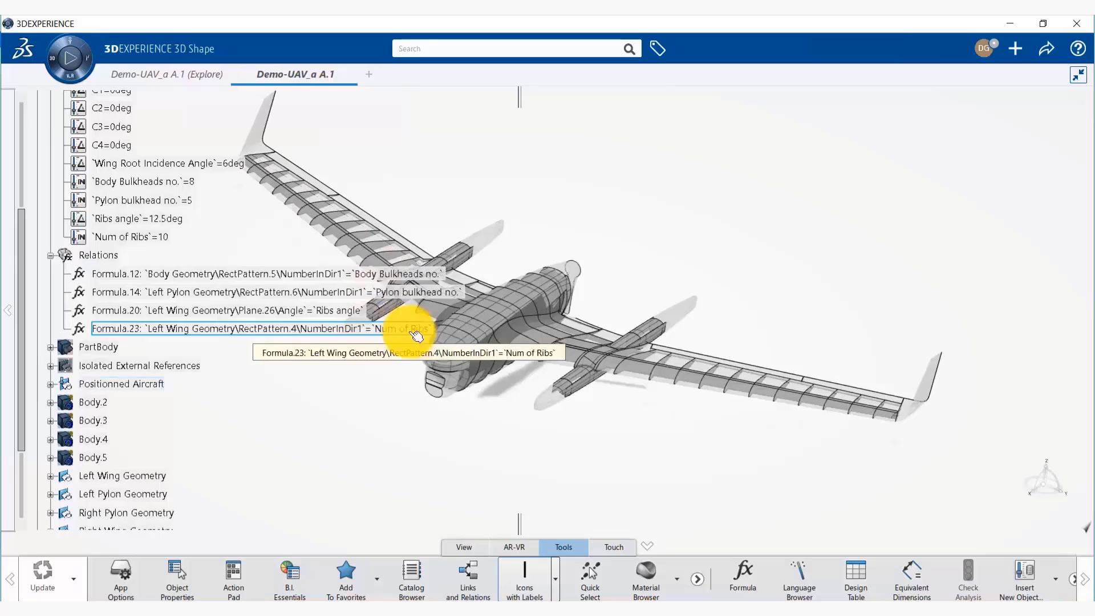
pyautogui.click(48, 255)
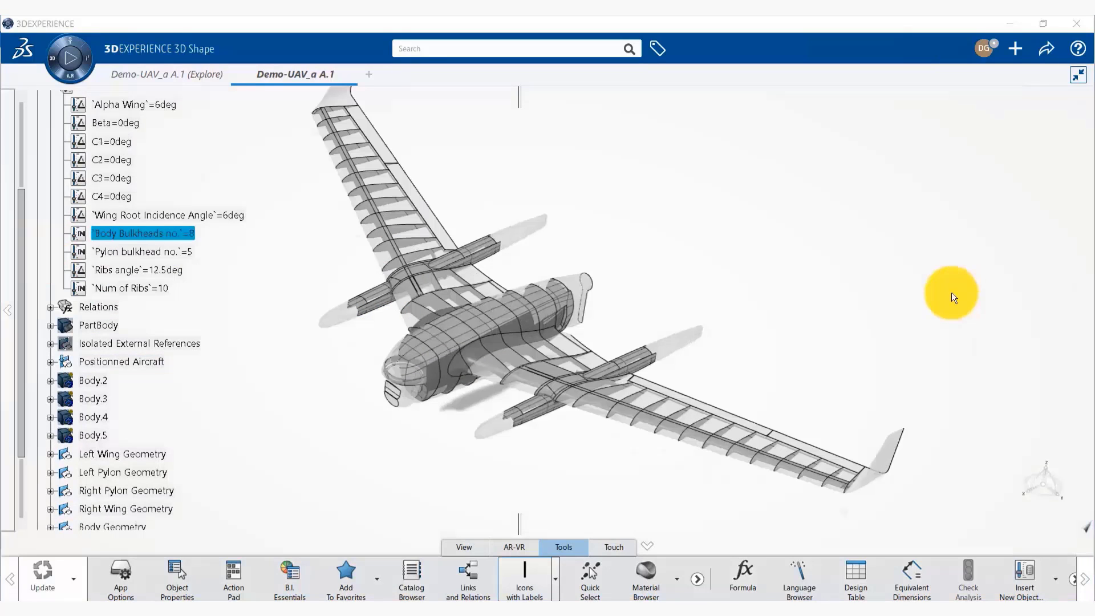